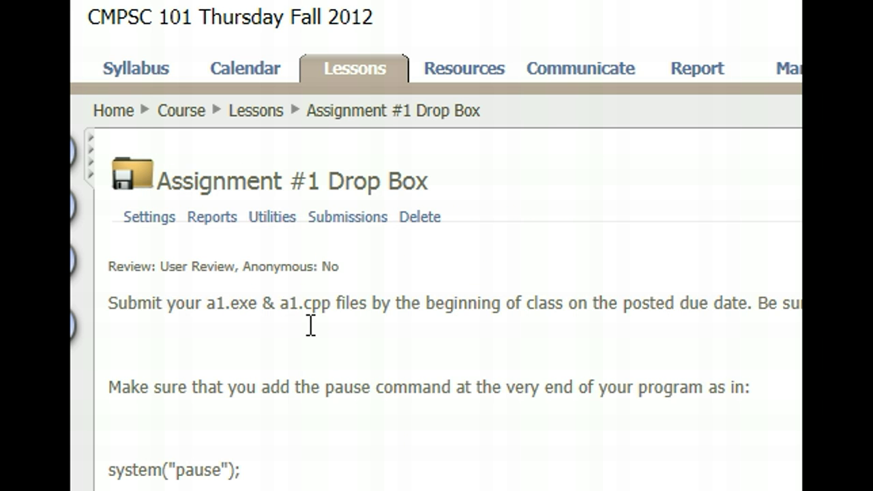
Enter the student's full name as the title of the Assignment #1 Drop Box submission.
drag(311, 324, 367, 424)
scroll(368, 416, down, 3)
scroll(367, 400, down, 3)
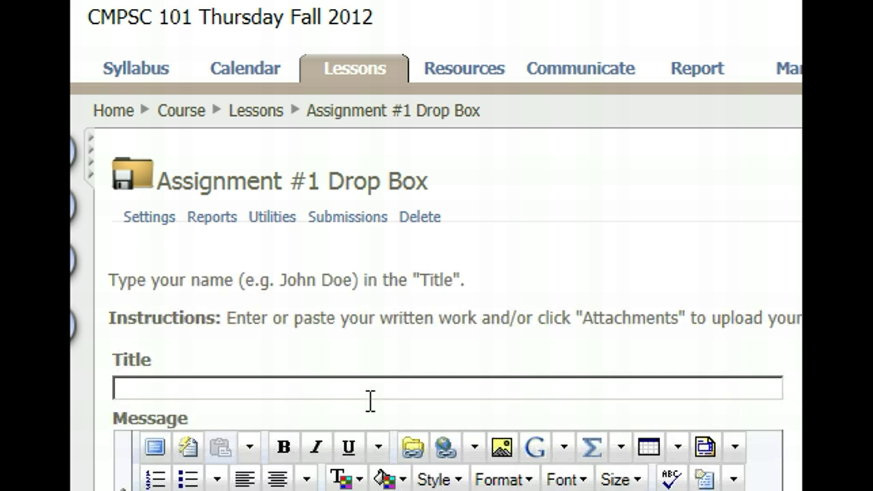
click(355, 395)
text(John Doe)
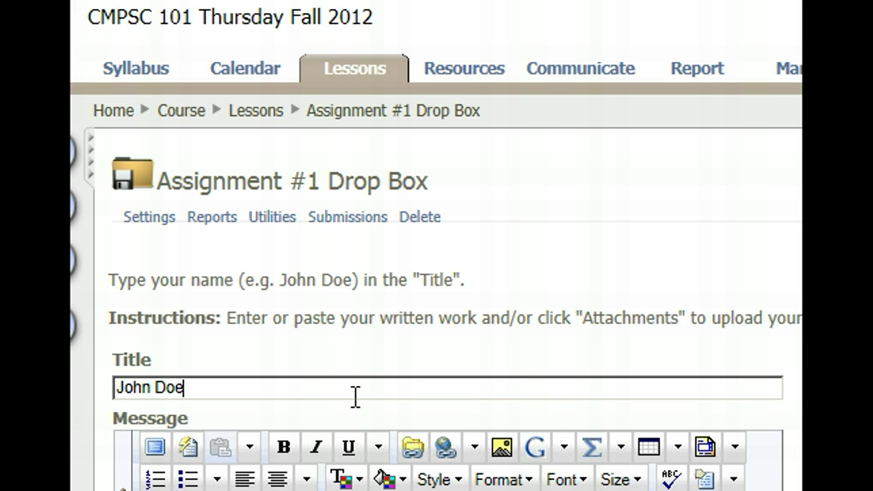
Open the submission's attachments window and highlight the note about zipping executable files.
scroll(354, 397, down, 3)
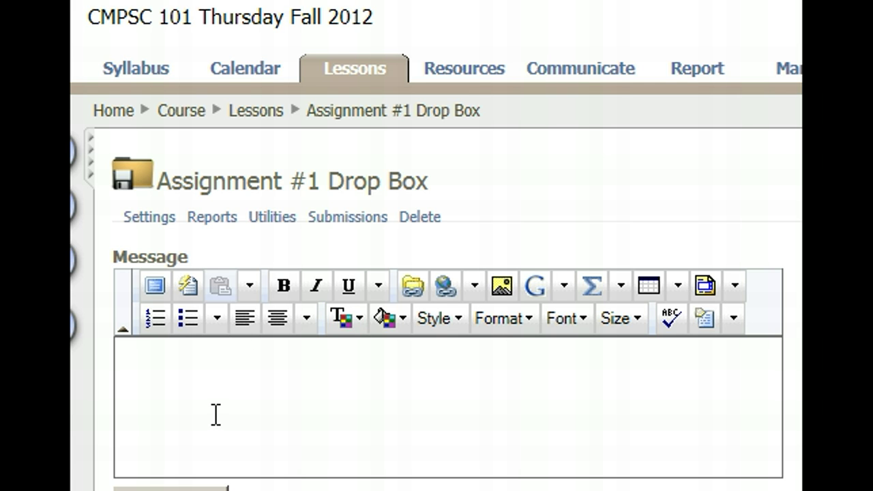
scroll(215, 415, down, 1)
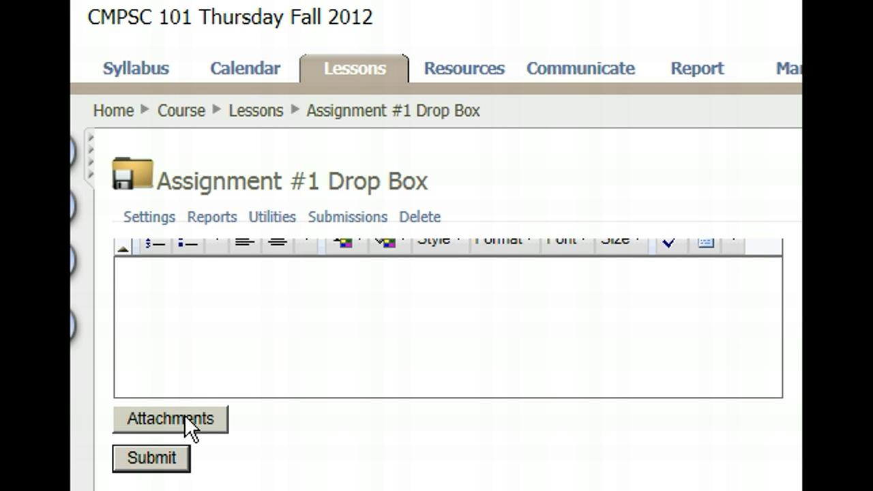
click(184, 416)
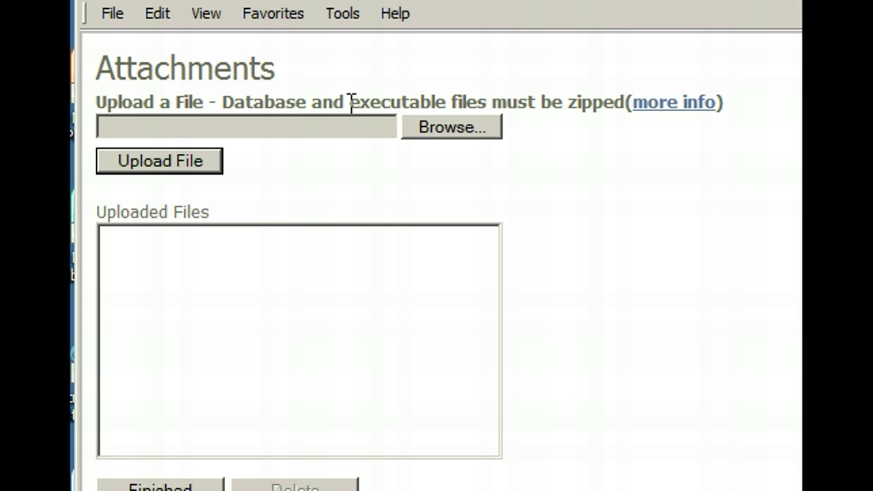
drag(350, 102, 622, 104)
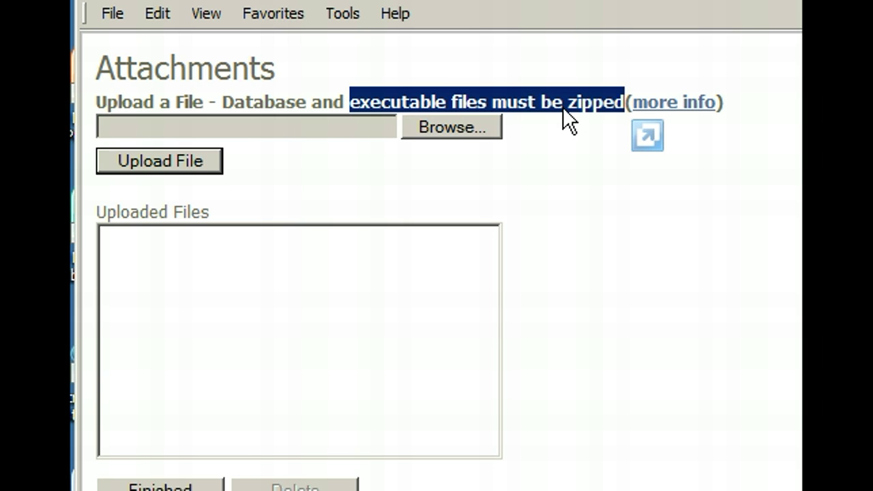
Start choosing a file to upload and open the a1 project folder on the Desktop.
click(439, 130)
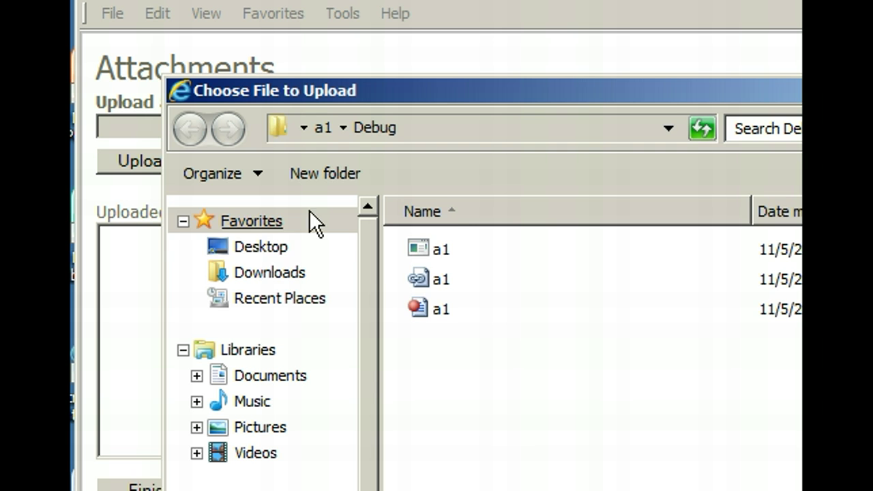
click(187, 94)
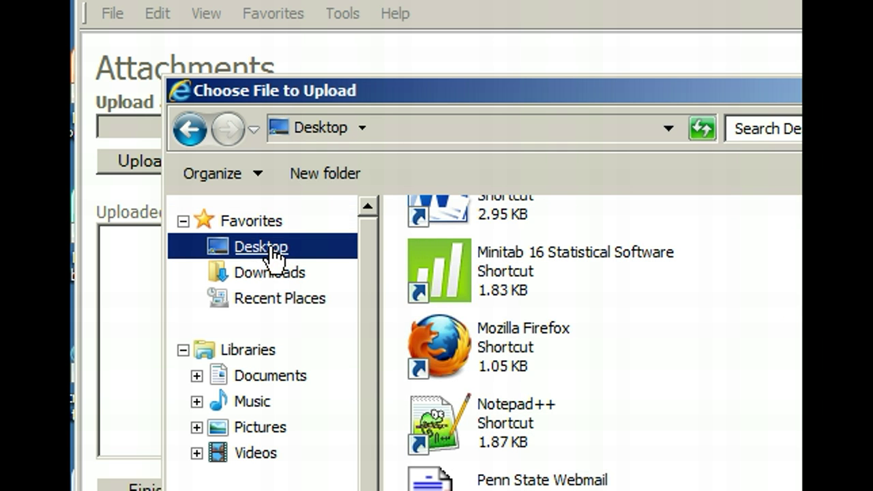
click(608, 304)
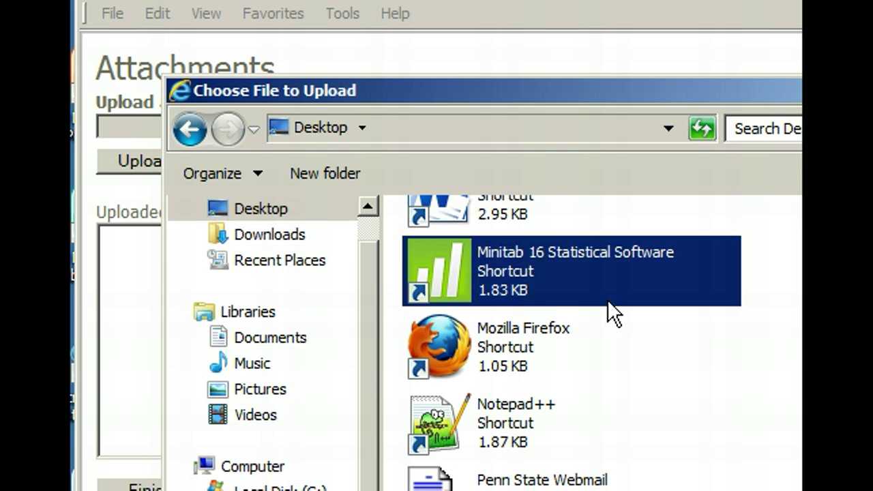
scroll(607, 300, down, 5)
scroll(607, 299, up, 4)
scroll(607, 299, down, 4)
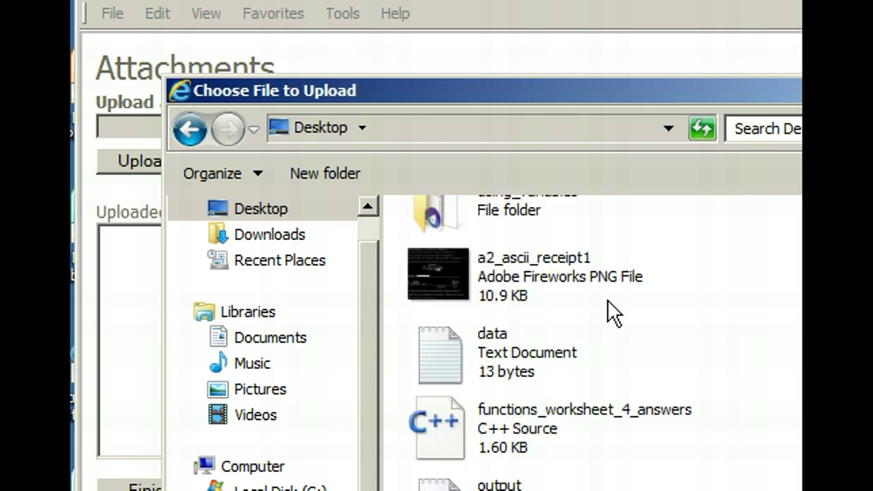
scroll(607, 299, up, 10)
scroll(607, 299, down, 2)
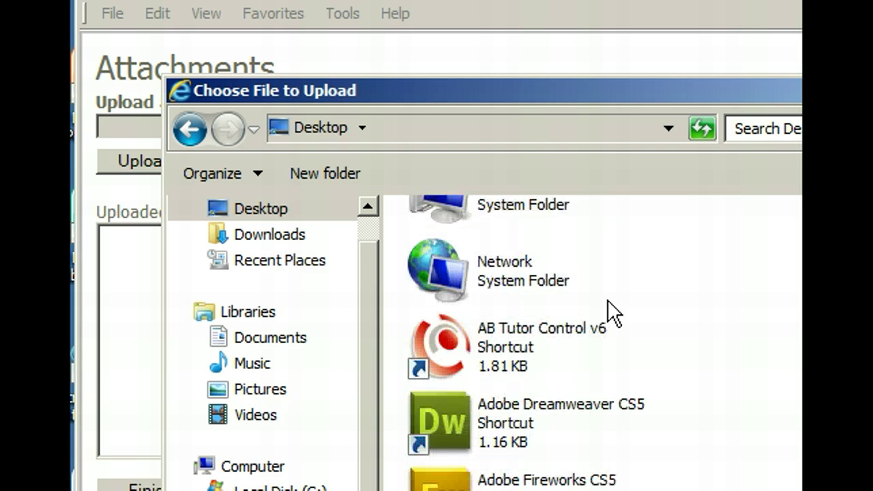
scroll(607, 301, down, 10)
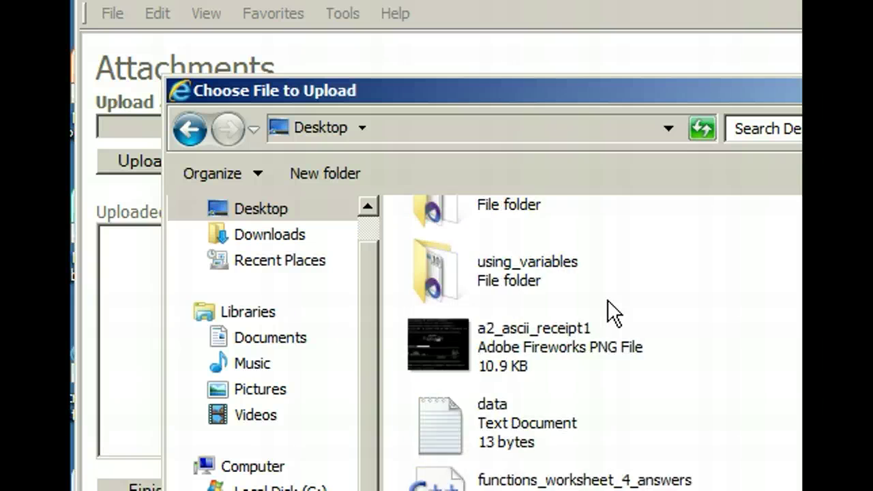
scroll(608, 300, up, 1)
click(462, 308)
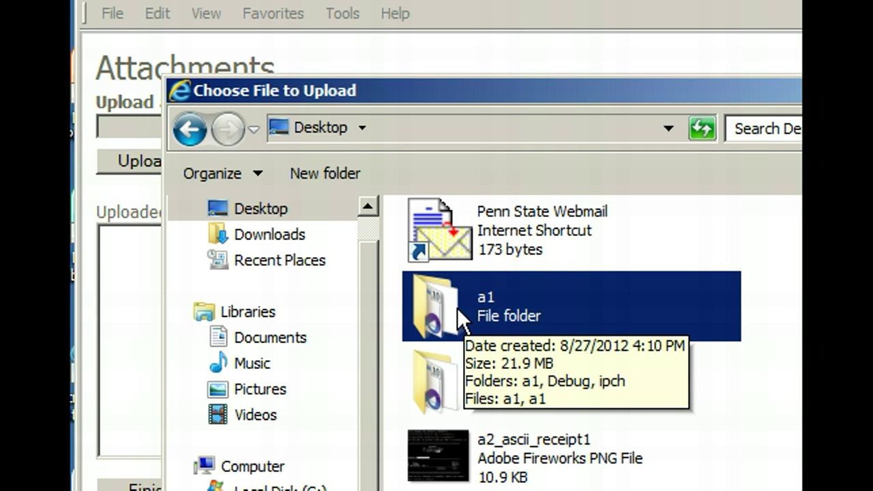
double_click(467, 307)
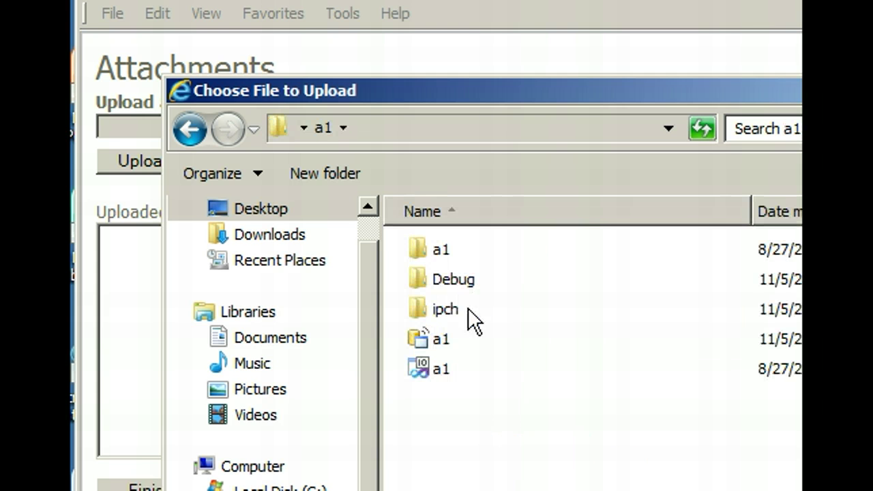
Choose the C++ source file a1.cpp from the inner a1 folder and upload it as an attachment.
double_click(428, 252)
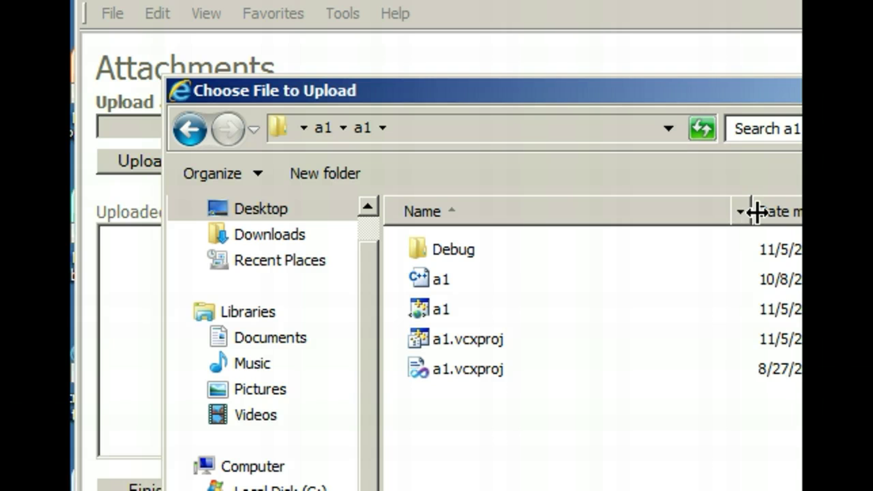
drag(756, 212, 530, 211)
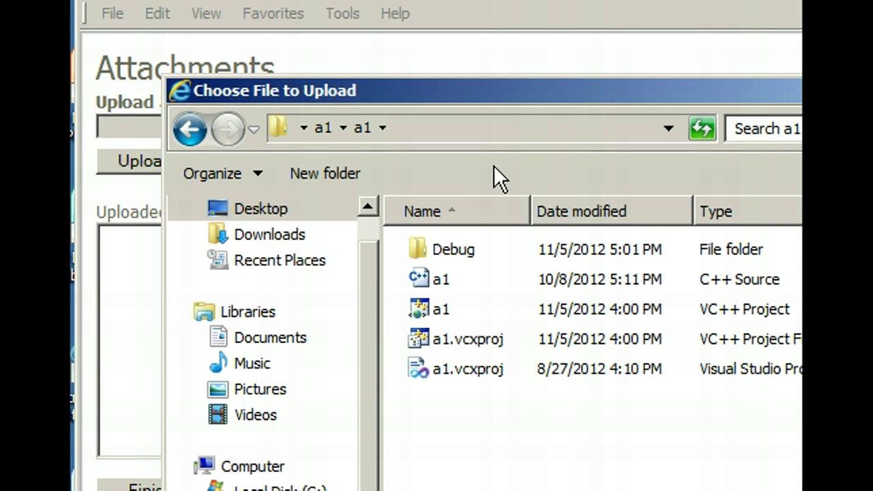
drag(497, 94, 374, 75)
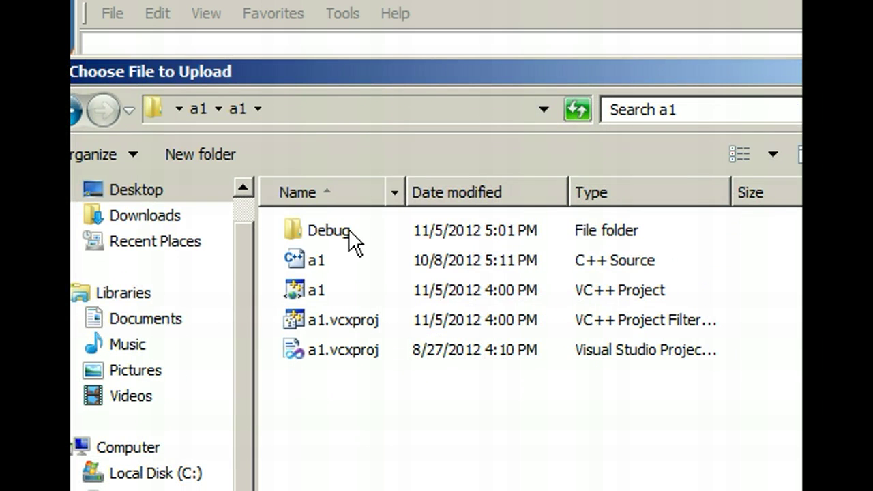
click(317, 266)
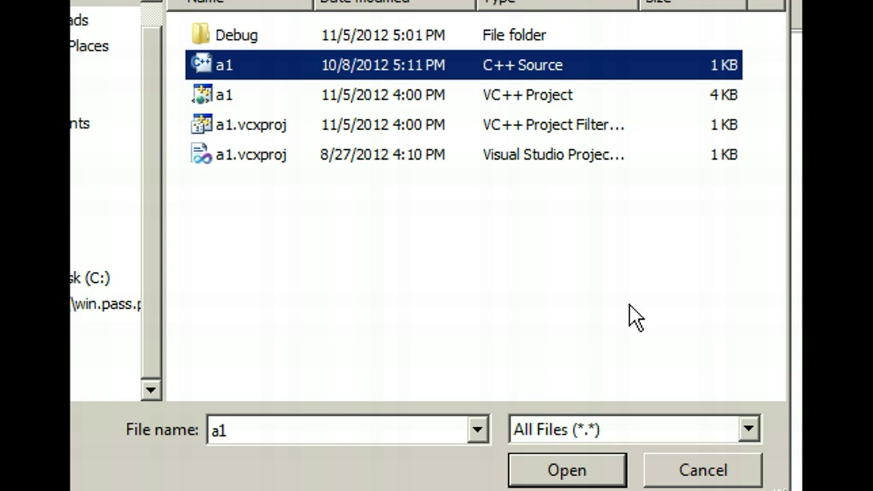
click(583, 472)
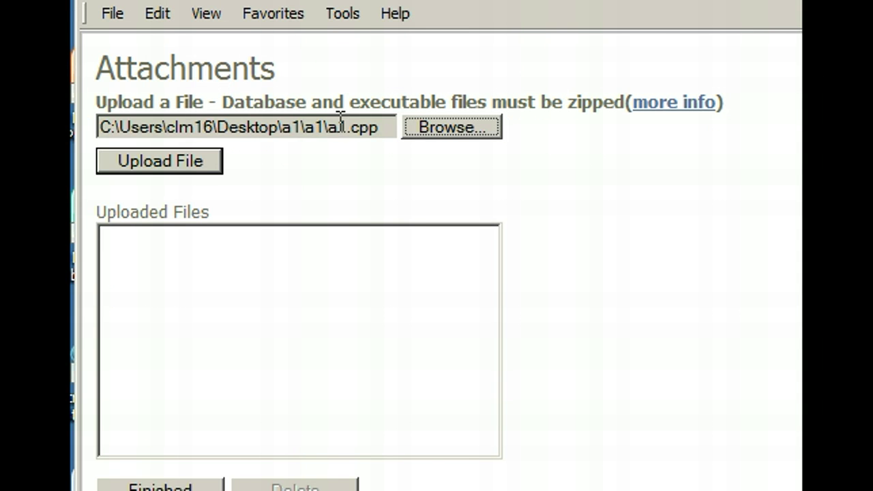
drag(328, 128, 382, 133)
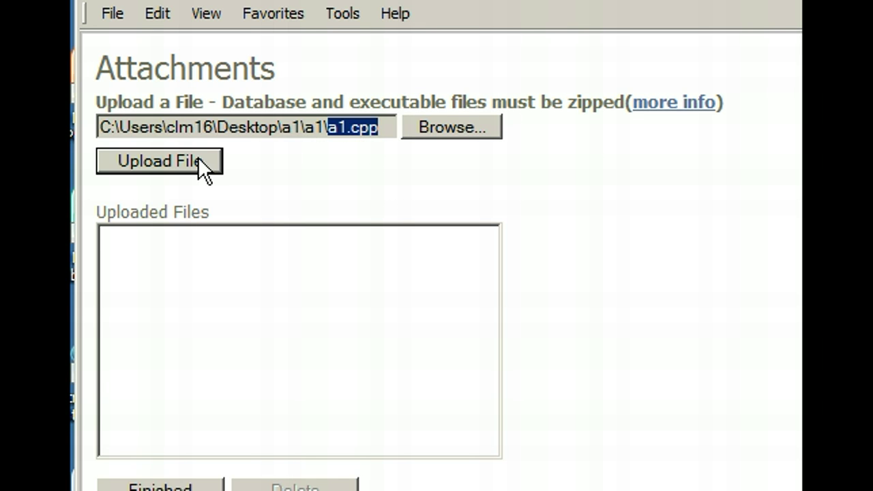
click(170, 161)
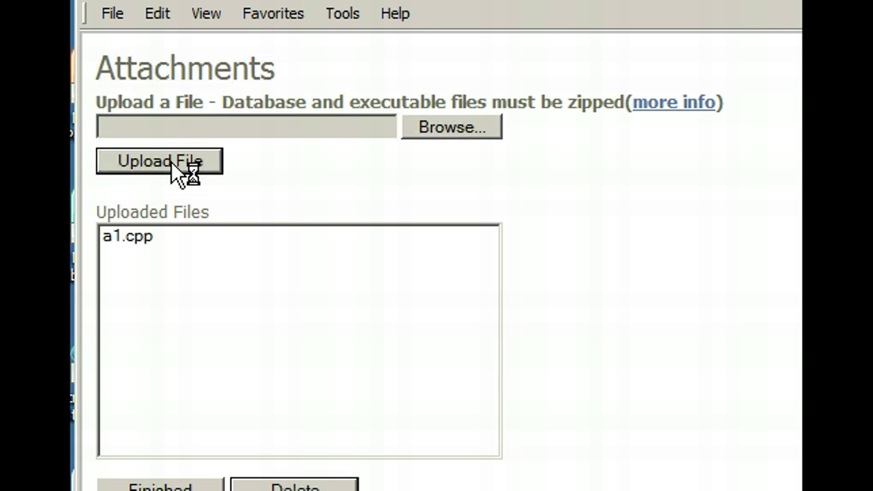
Start choosing a second file and open the Debug folder inside the Desktop's a1 project folder.
click(455, 131)
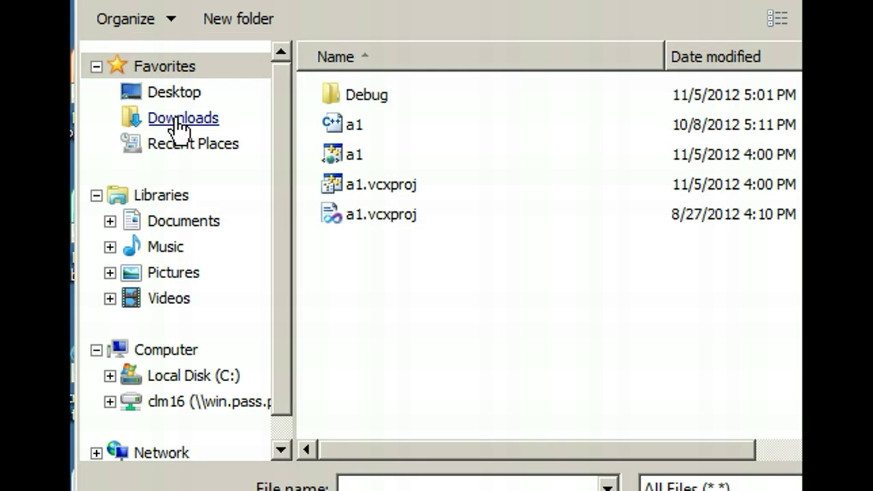
click(174, 95)
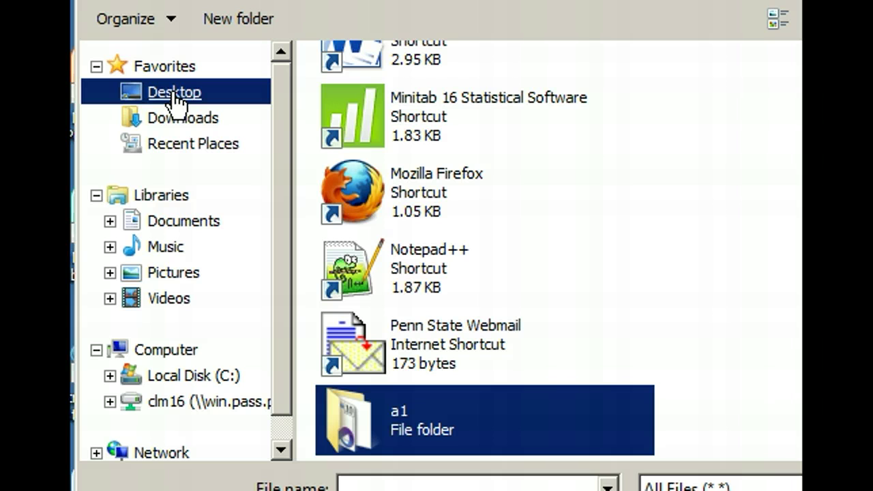
double_click(394, 417)
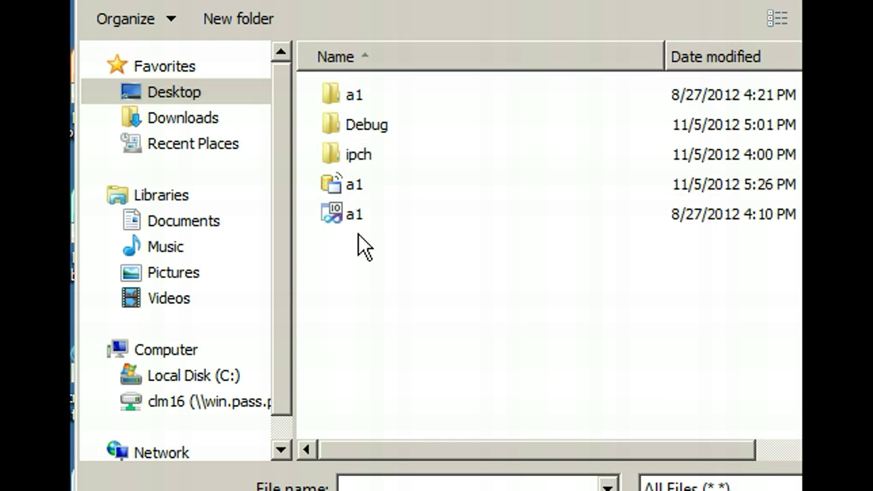
double_click(366, 128)
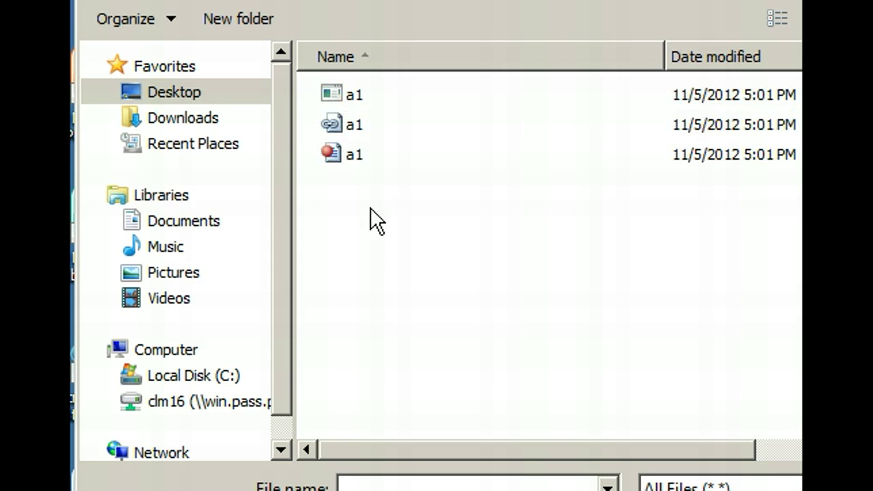
Choose the application file a1.exe in the Debug folder and upload it as an attachment.
click(334, 95)
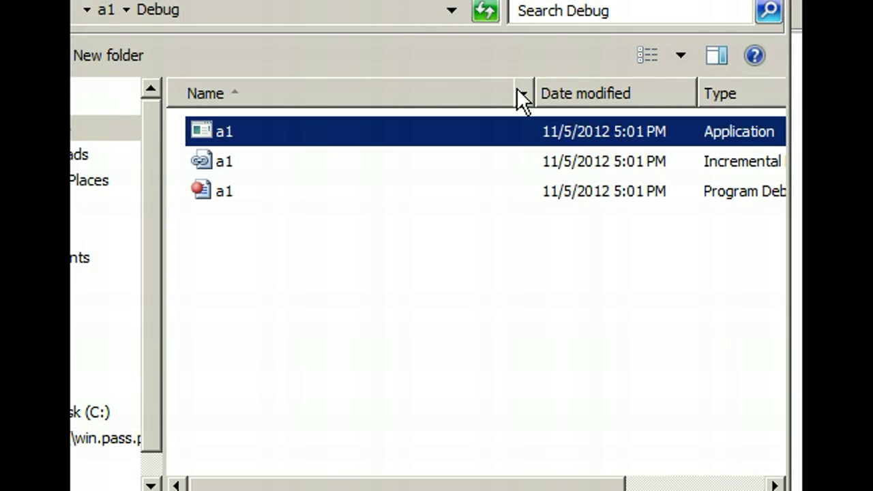
drag(534, 94, 308, 94)
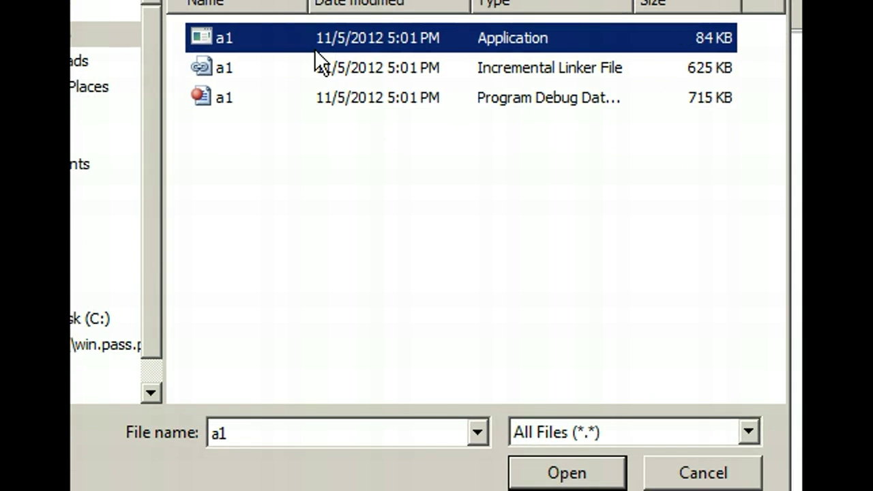
click(570, 473)
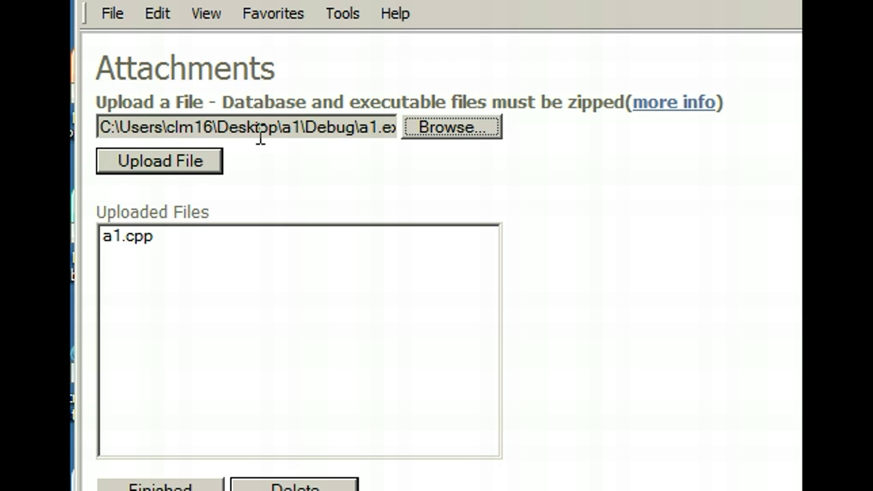
drag(166, 127, 419, 126)
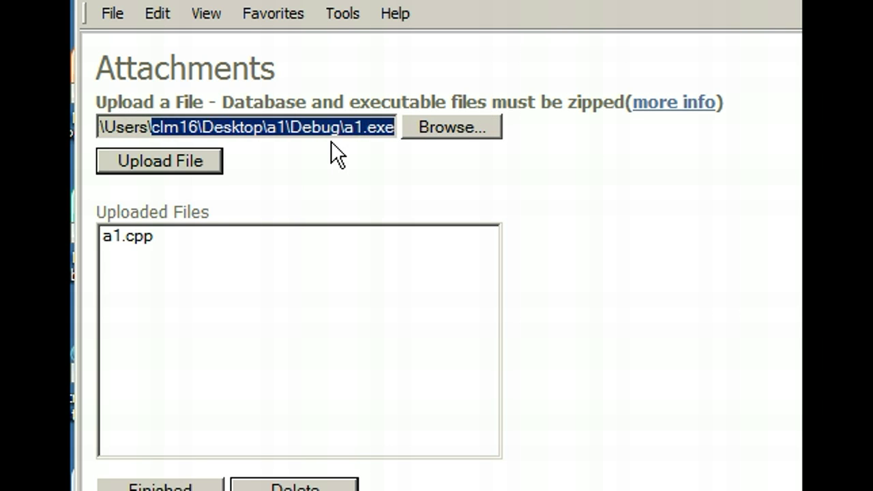
click(352, 127)
double_click(347, 128)
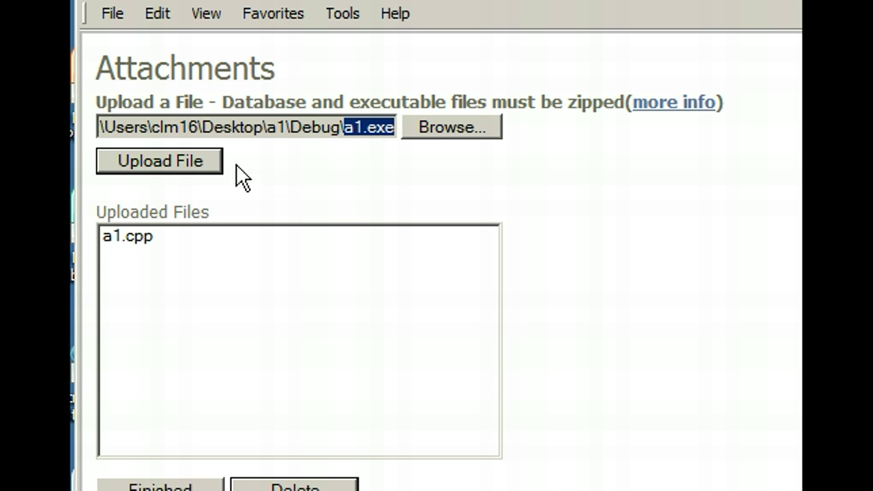
click(195, 161)
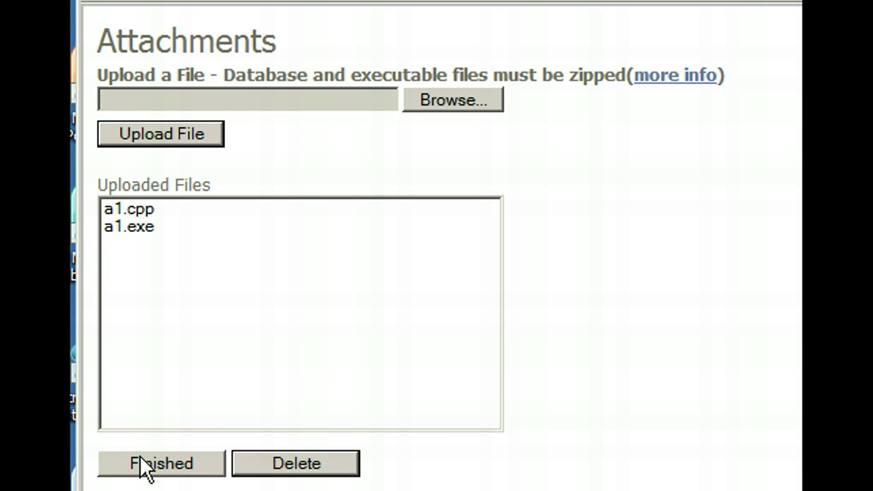
Finish the attachments and submit the assignment with a1.cpp and a1.exe attached.
click(166, 470)
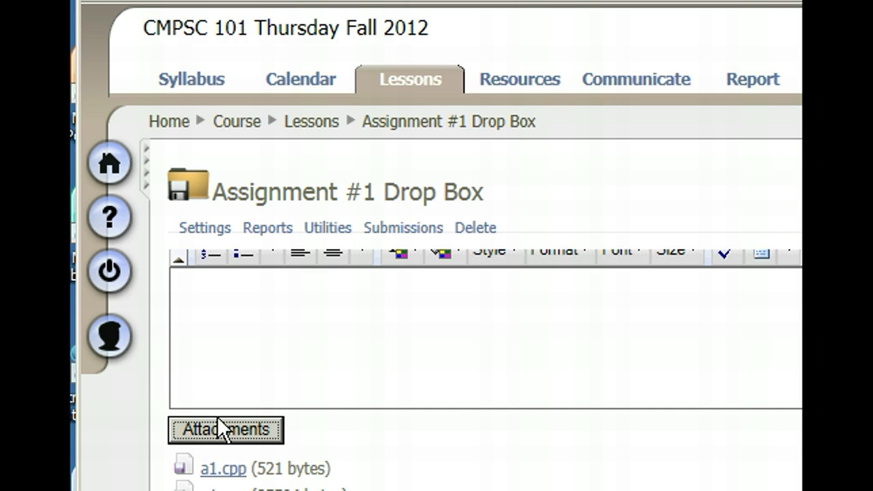
scroll(218, 414, down, 3)
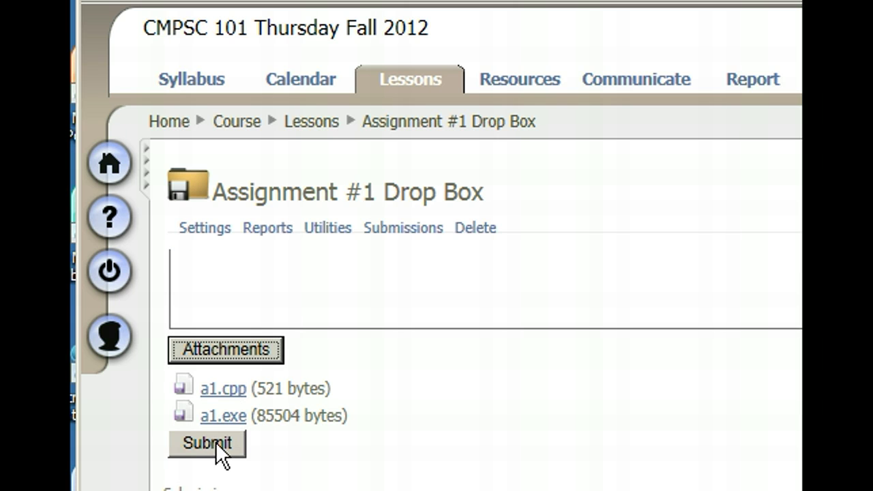
click(210, 443)
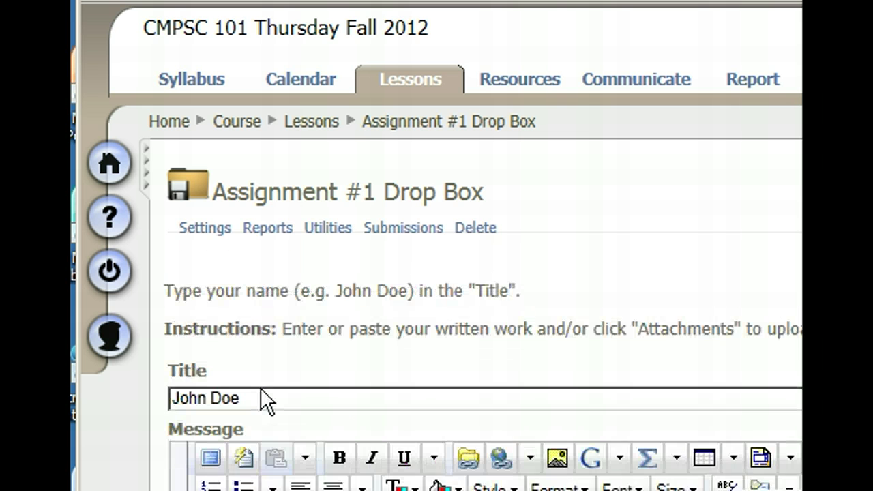
scroll(260, 392, down, 6)
click(217, 448)
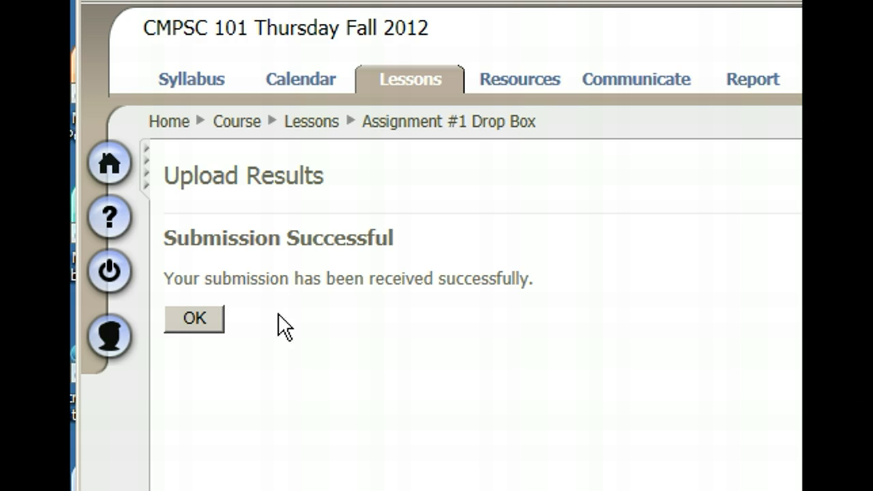
Acknowledge the successful upload and check the new entry's submission time in the Assignment #1 Drop Box submissions table.
click(196, 319)
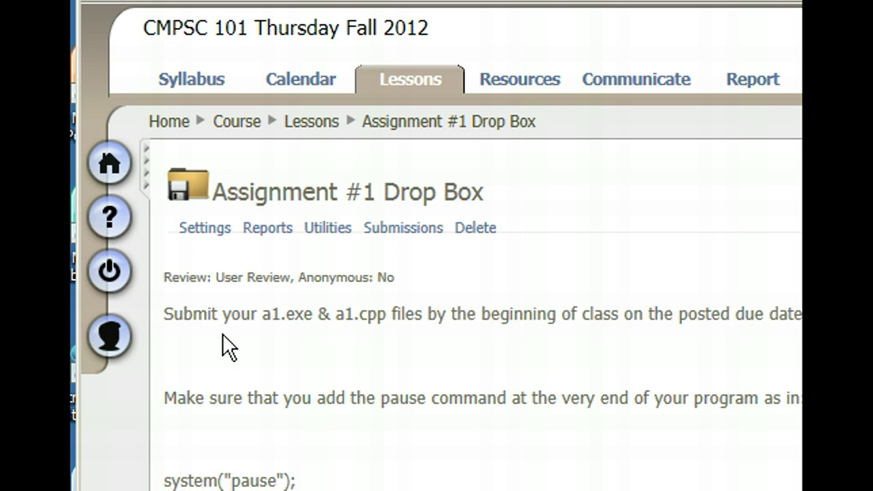
scroll(243, 339, down, 3)
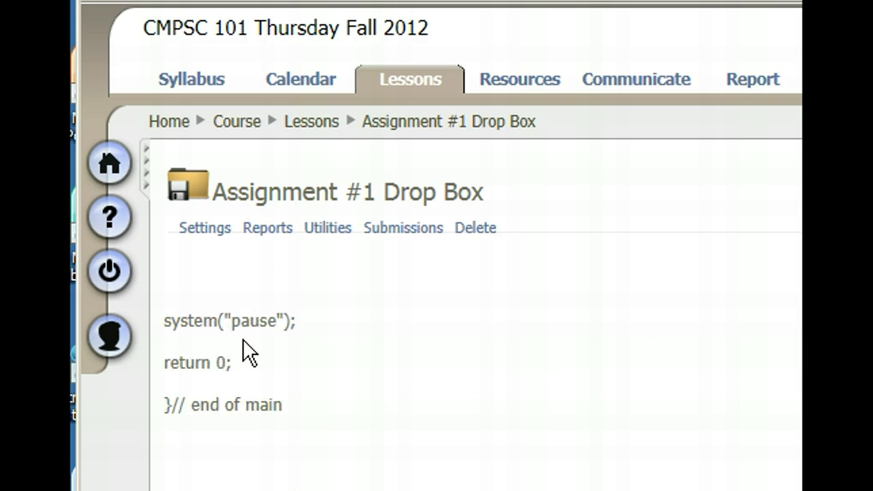
scroll(243, 339, down, 2)
scroll(243, 339, down, 10)
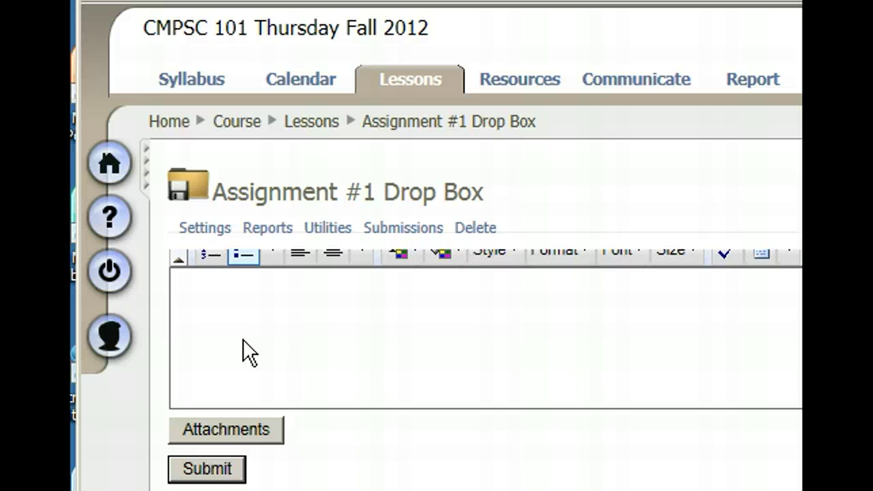
scroll(243, 338, down, 2)
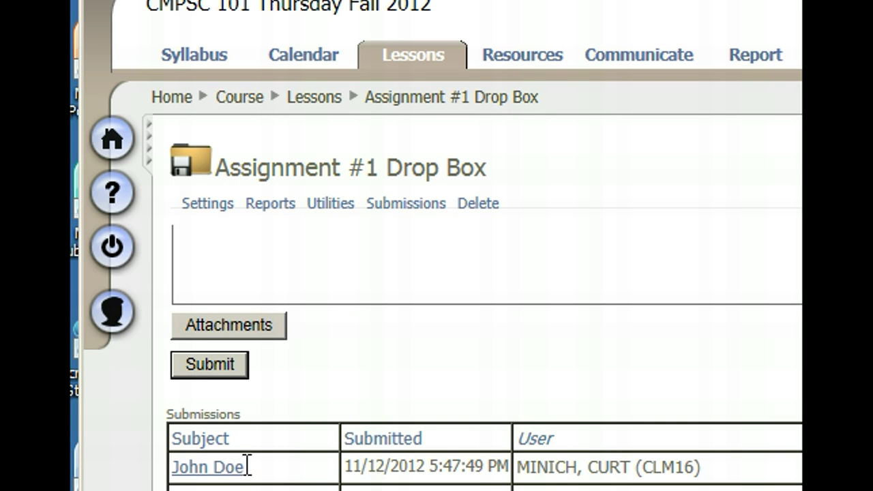
drag(392, 467, 502, 465)
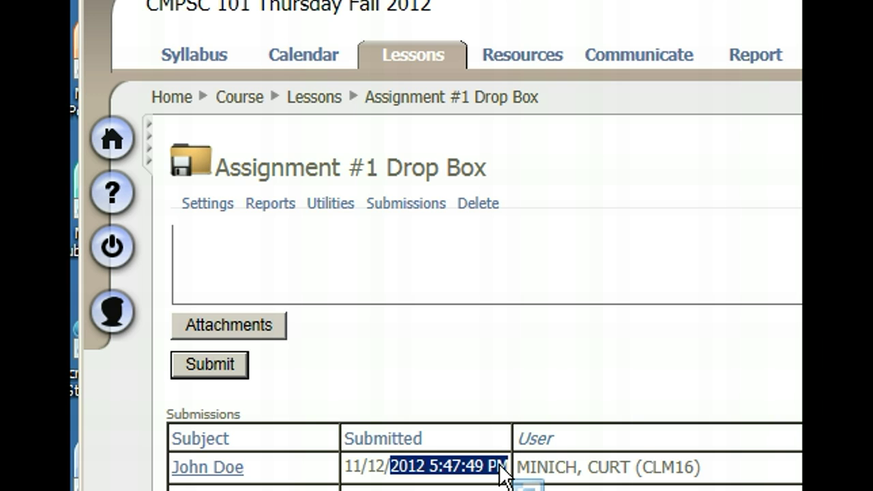
Open the new submission from the table and examine its list of submitted files.
click(215, 467)
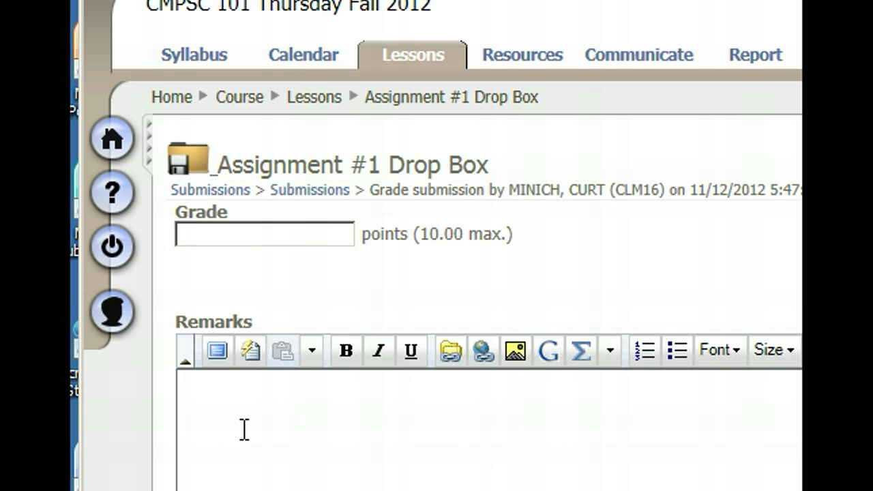
scroll(243, 429, down, 2)
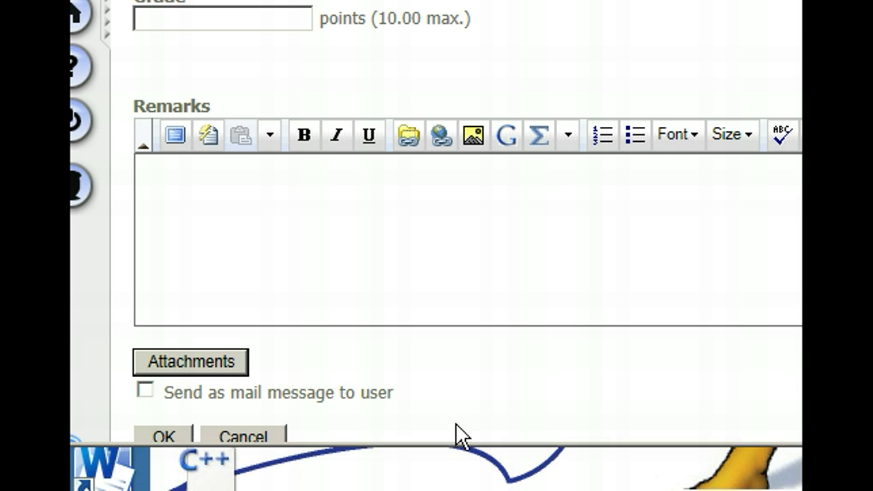
scroll(456, 423, down, 5)
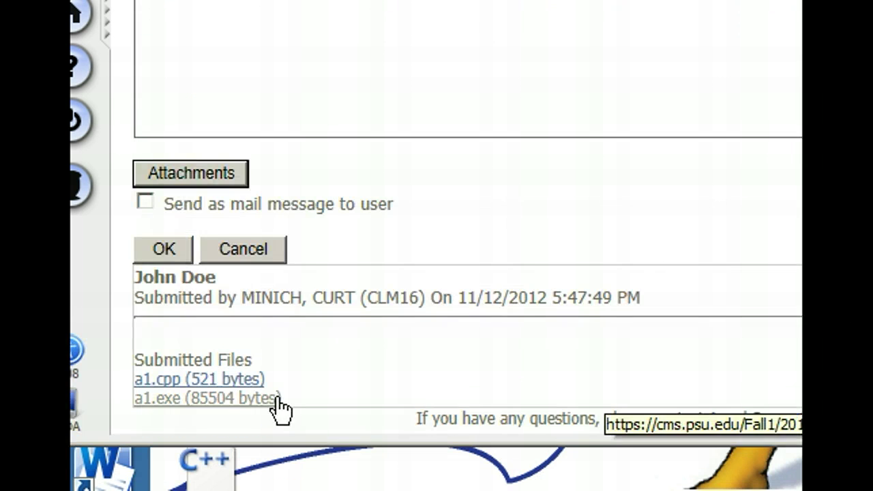
Open the submitted a1.cpp file, review its source code, and return to the submission page.
click(187, 381)
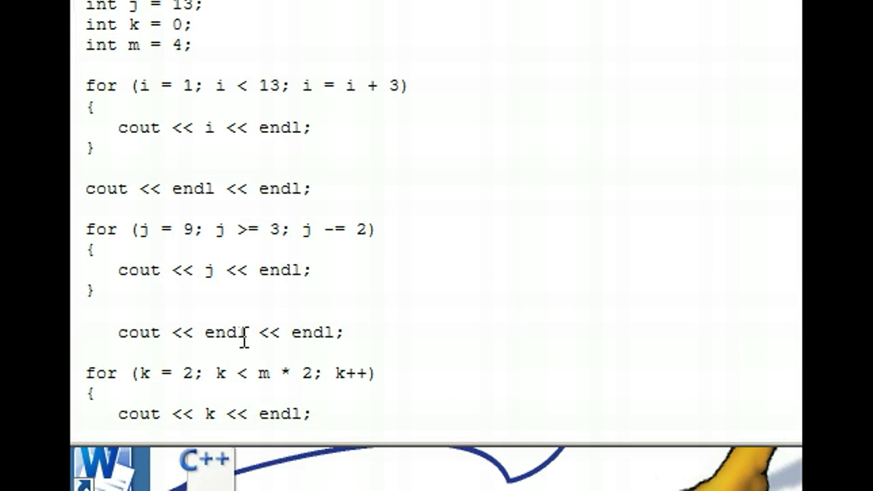
scroll(244, 344, down, 3)
scroll(242, 338, up, 3)
scroll(289, 282, down, 3)
scroll(290, 281, up, 3)
key(alt+Tab)
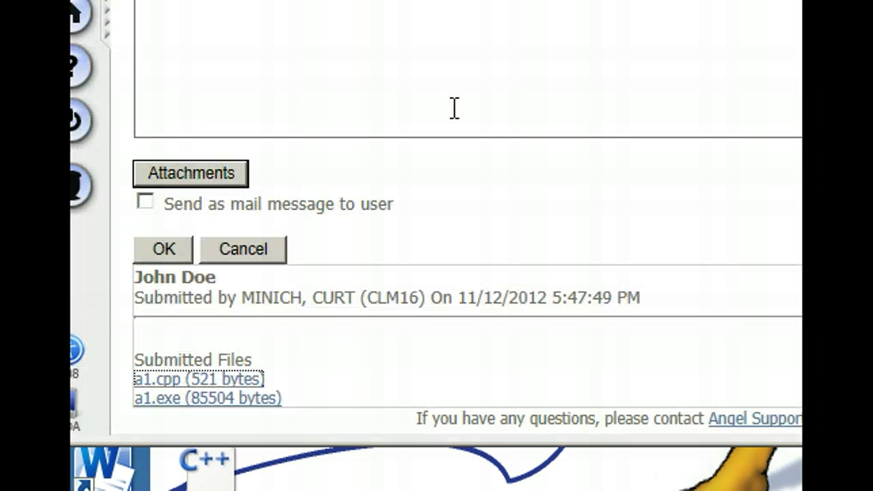
Save and run the submitted a1.exe, allow it to open despite the unknown publisher, and close its console window.
click(205, 402)
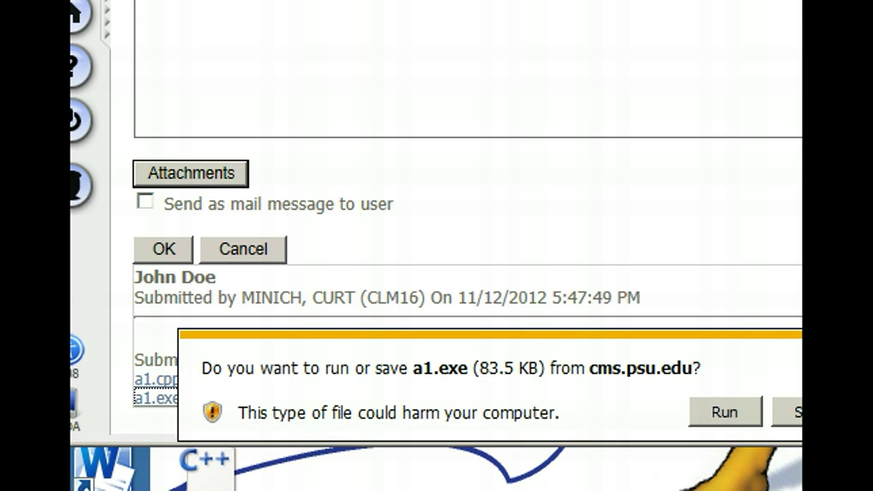
drag(436, 21, 263, 5)
click(694, 401)
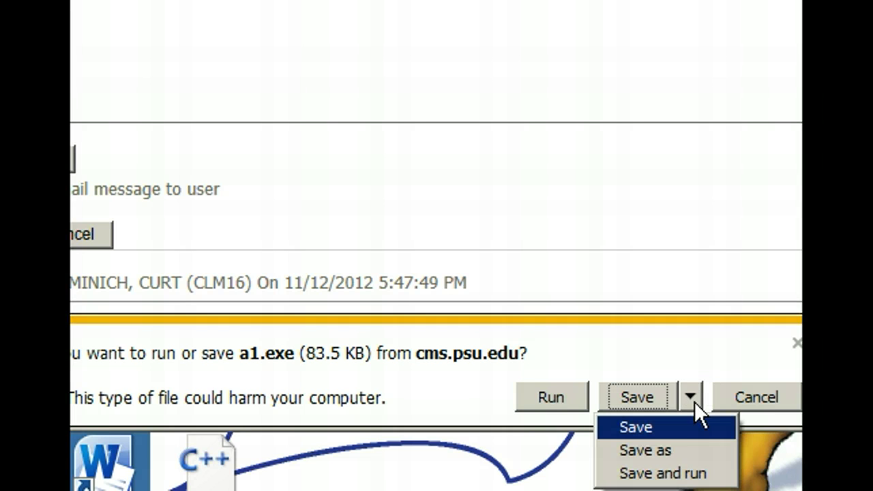
click(689, 475)
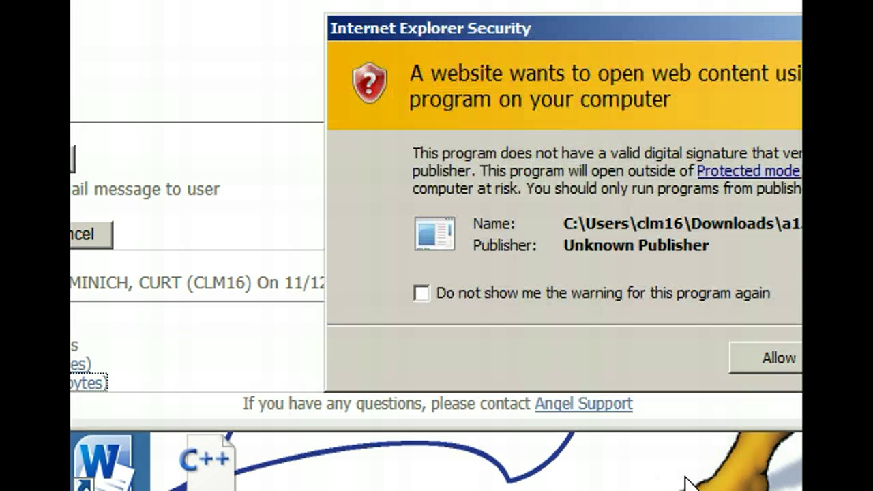
drag(600, 22, 431, 21)
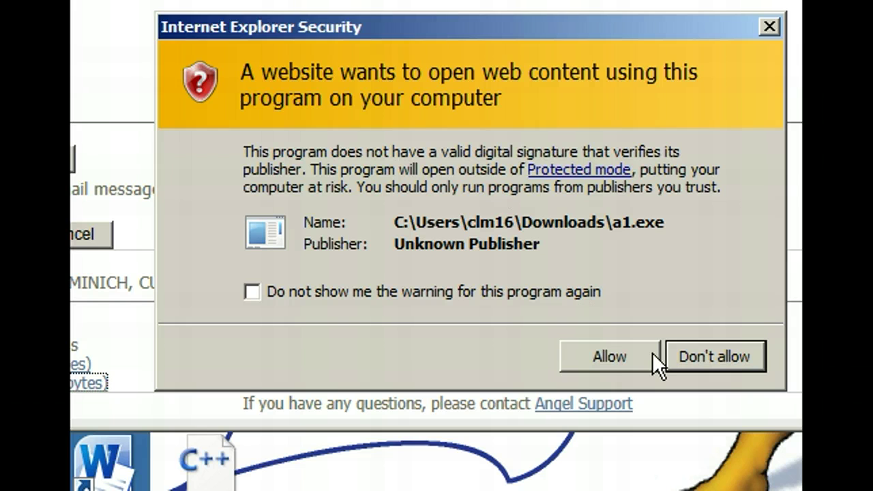
click(609, 356)
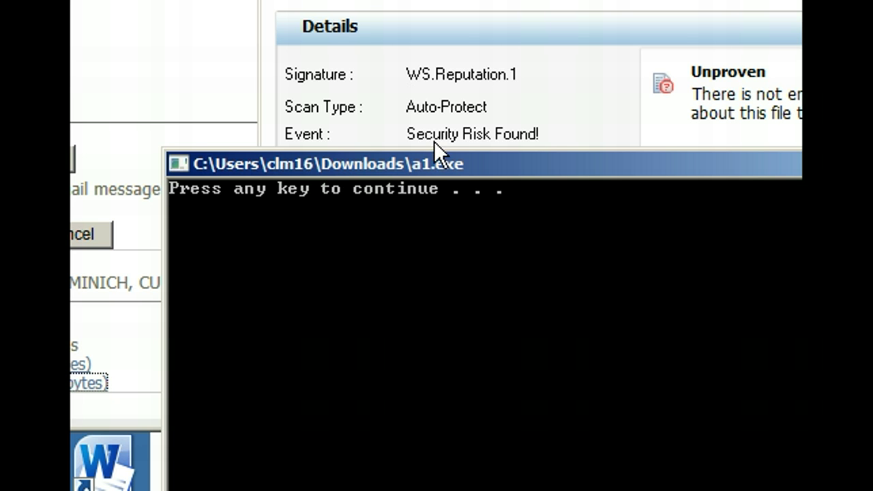
drag(260, 163, 9, 171)
click(794, 170)
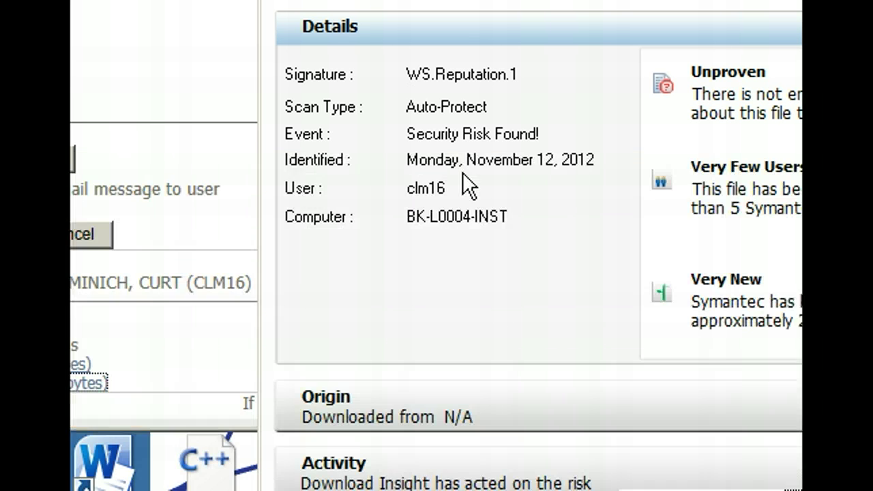
Bring the submission page back in front of the antivirus details and highlight "Drop Box" in its heading.
click(228, 194)
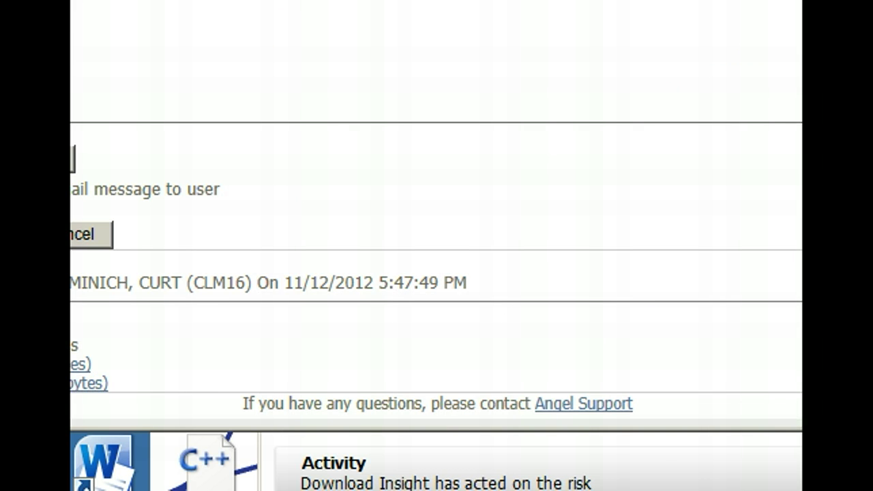
drag(204, 1, 471, 1)
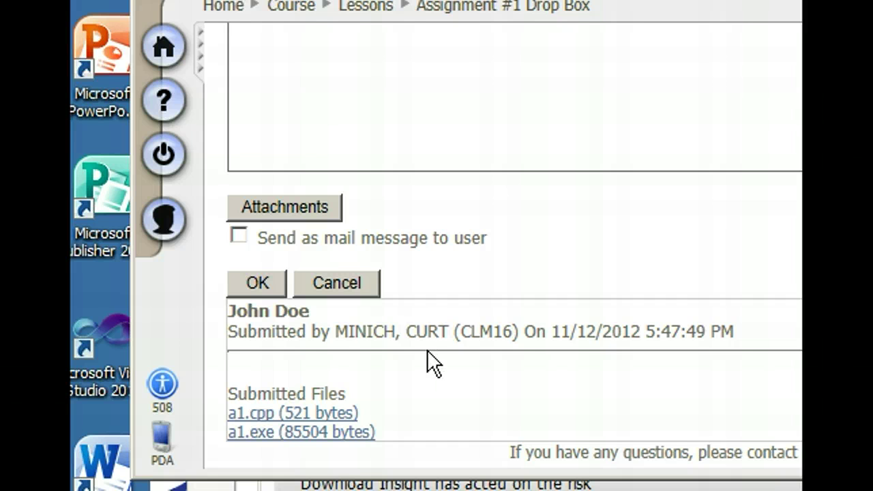
scroll(481, 222, up, 4)
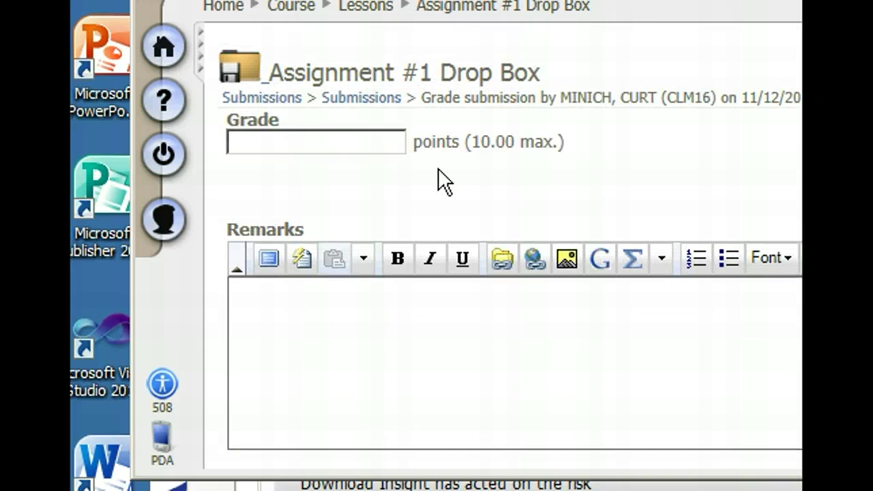
drag(440, 73, 538, 73)
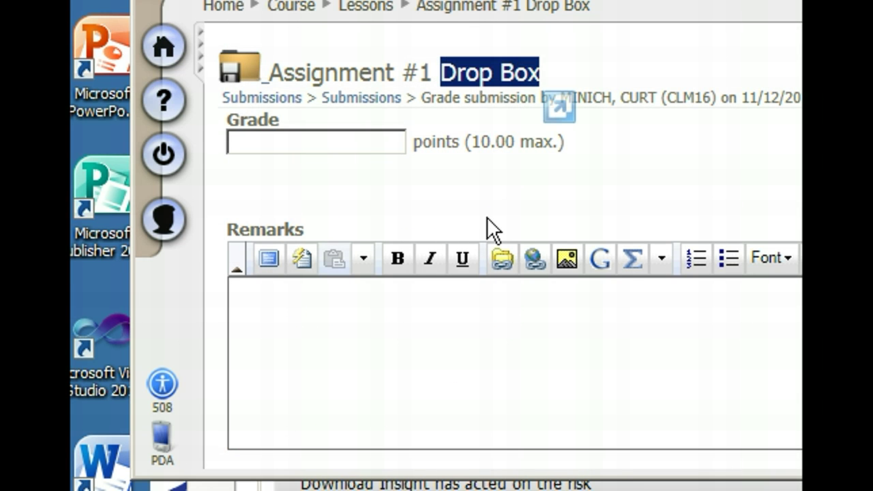